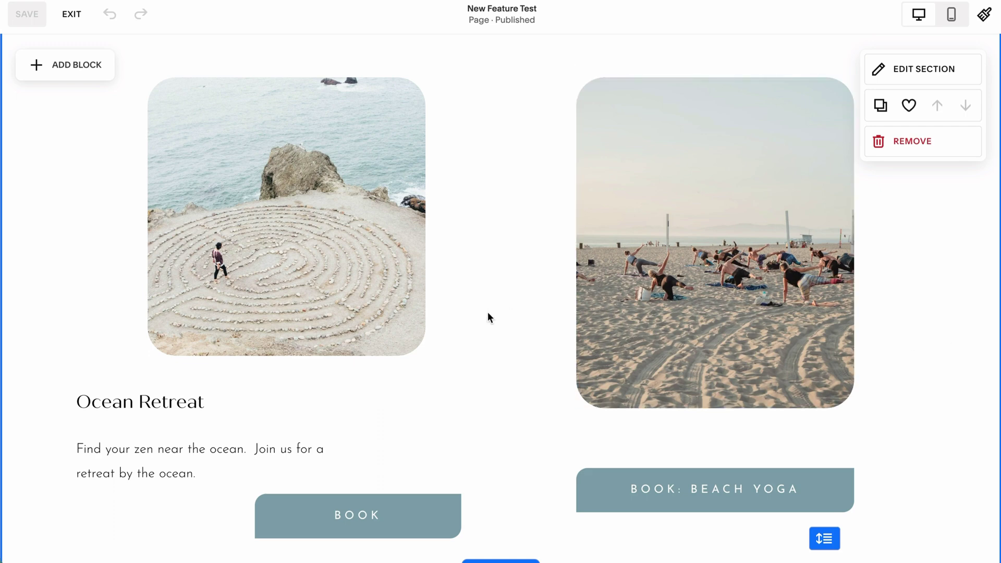
Step: Reposition the Ocean Retreat text directly beneath the ocean image and the BOOK button below it, both flush with the image's left edge
scroll(475, 328, down, 1)
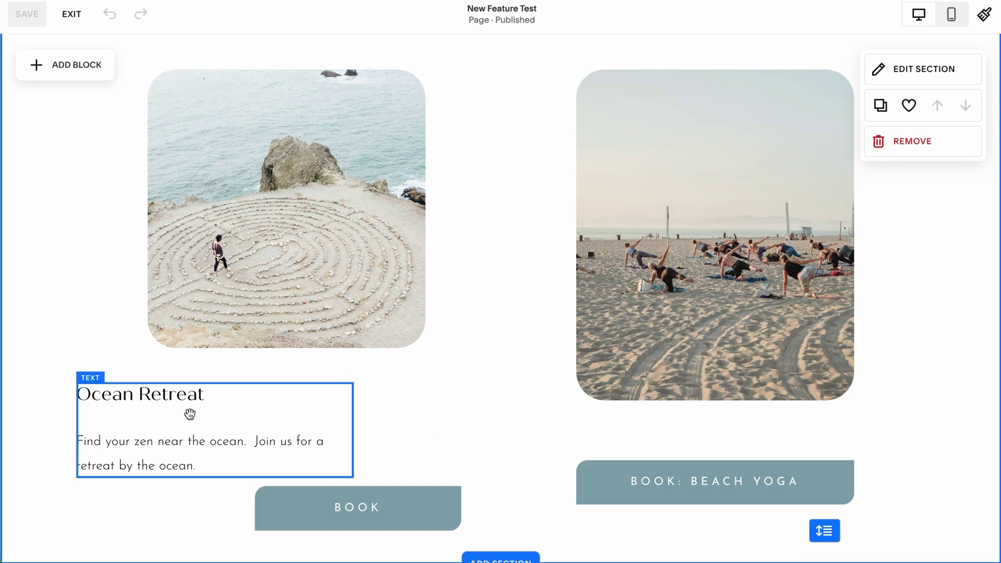
click(162, 411)
drag(162, 411, 237, 388)
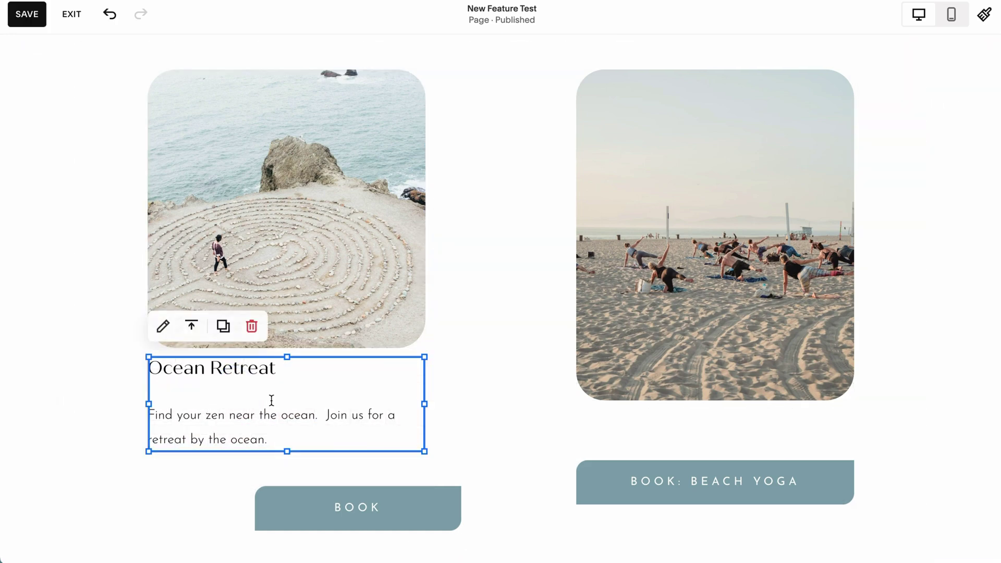
click(273, 396)
click(474, 426)
drag(319, 506, 251, 493)
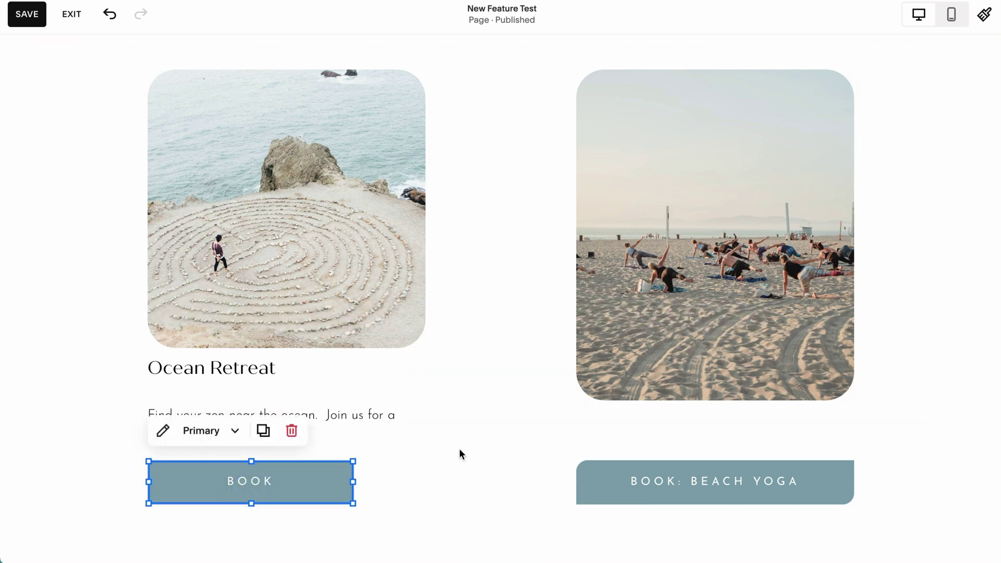
Step: Undo the moves of the BOOK button and the Ocean Retreat text
click(108, 16)
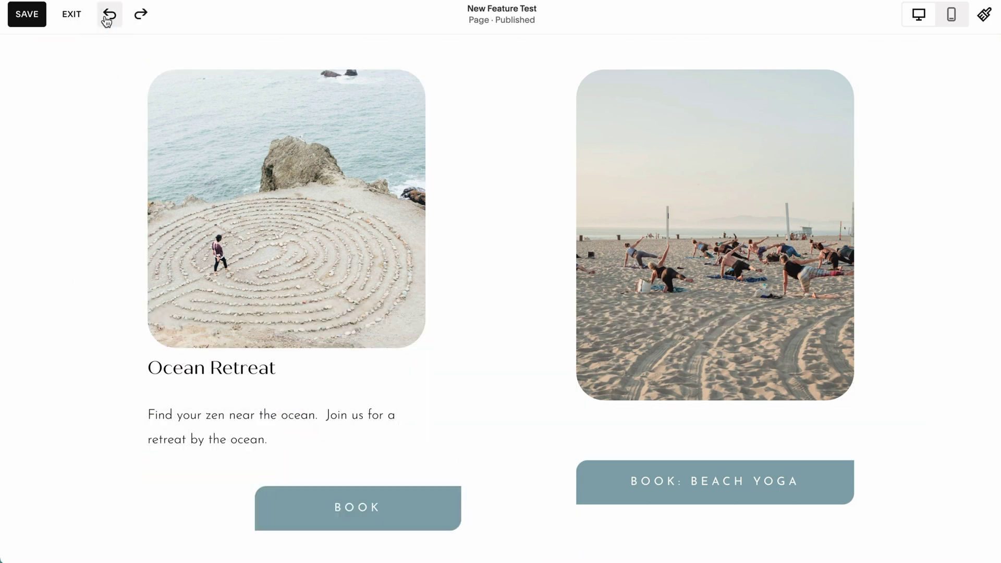
click(108, 16)
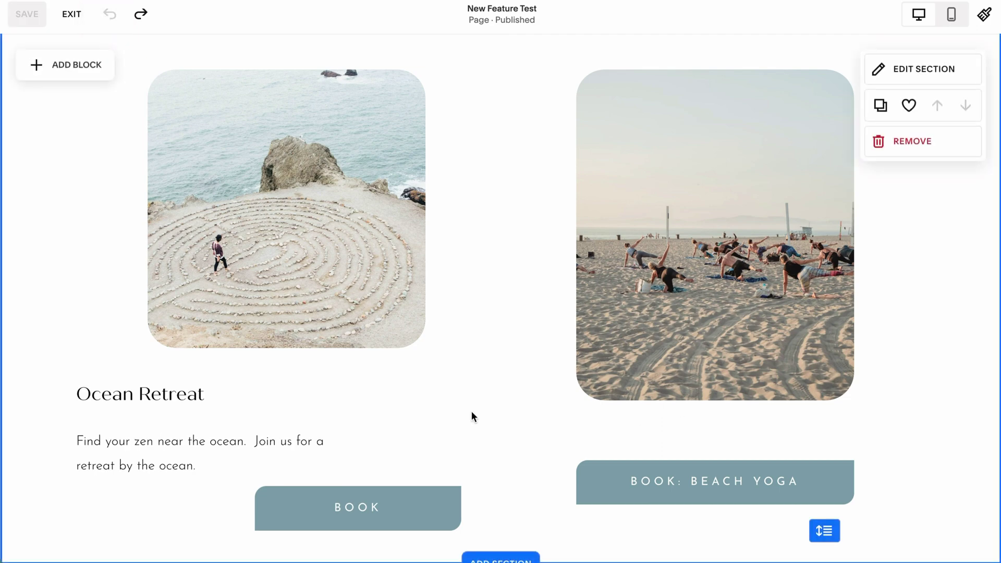
Step: Select the ocean image, the Ocean Retreat text and the BOOK button together and open their alignment options
scroll(471, 411, down, 1)
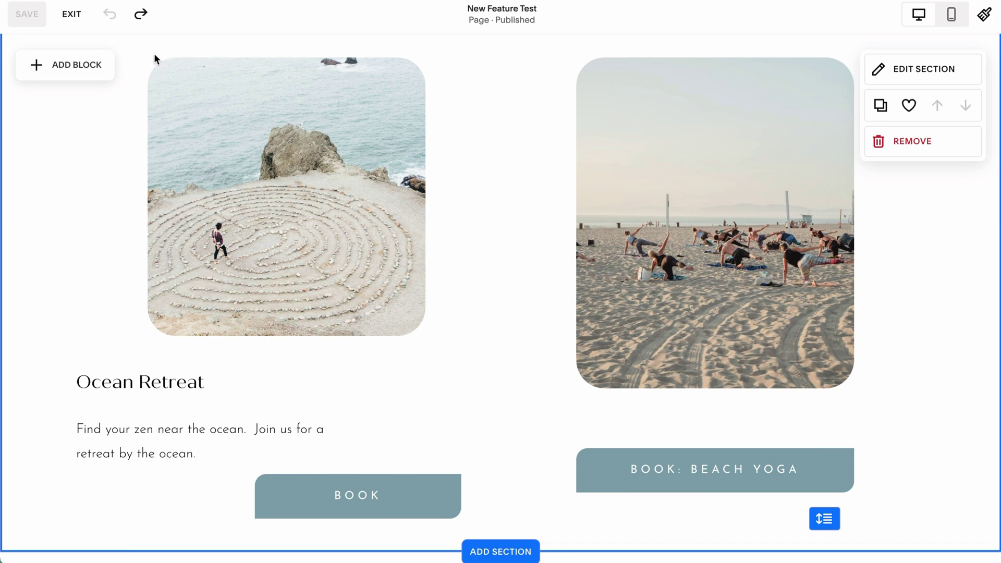
drag(140, 50, 490, 533)
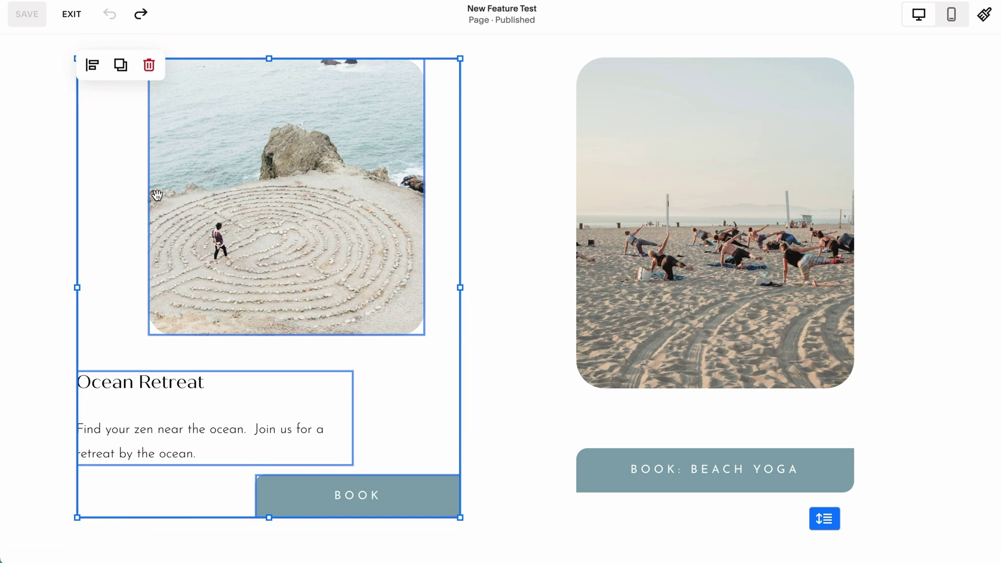
click(93, 71)
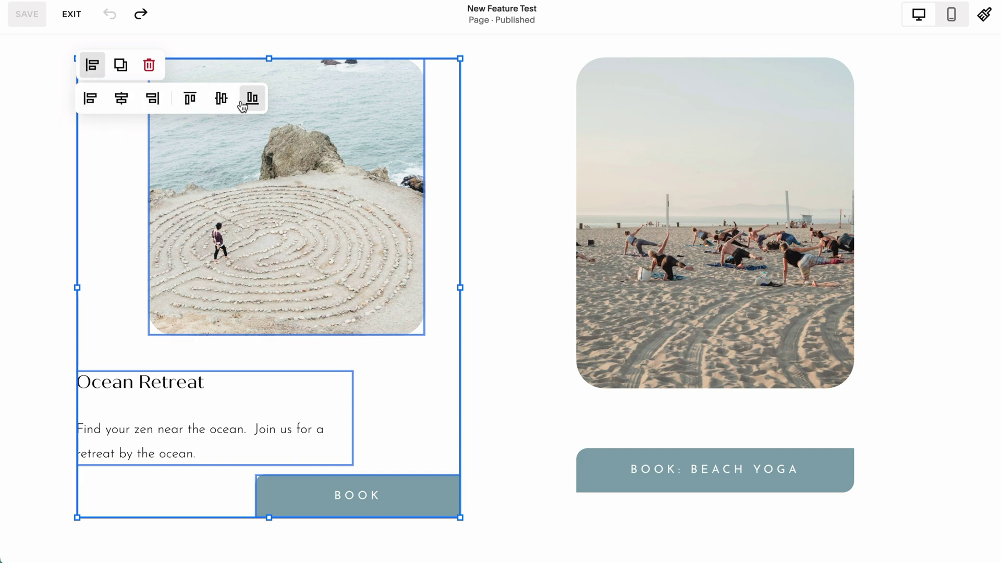
Step: Try left alignment and horizontal center alignment on the three selected Ocean Retreat blocks, and undo both
click(91, 106)
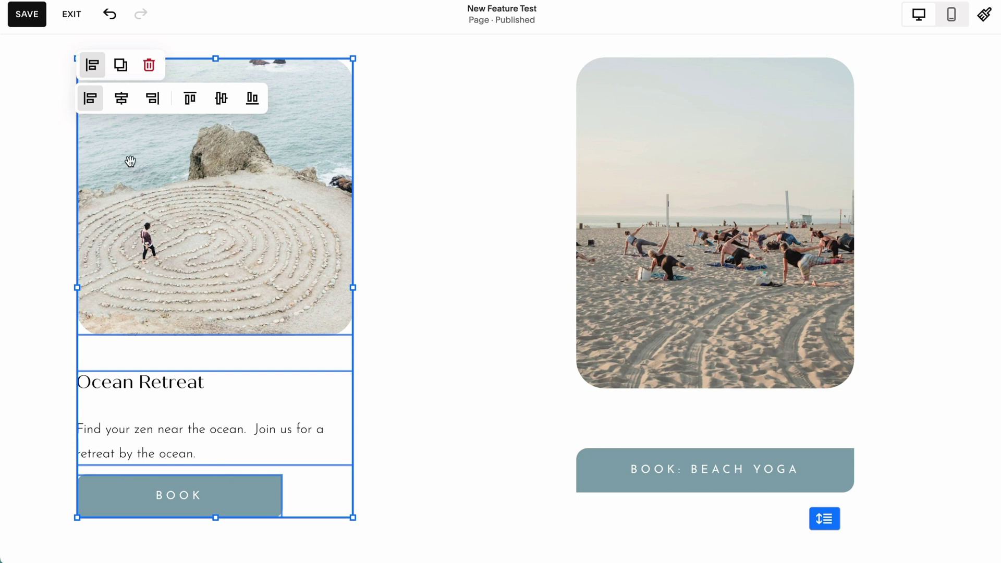
click(123, 99)
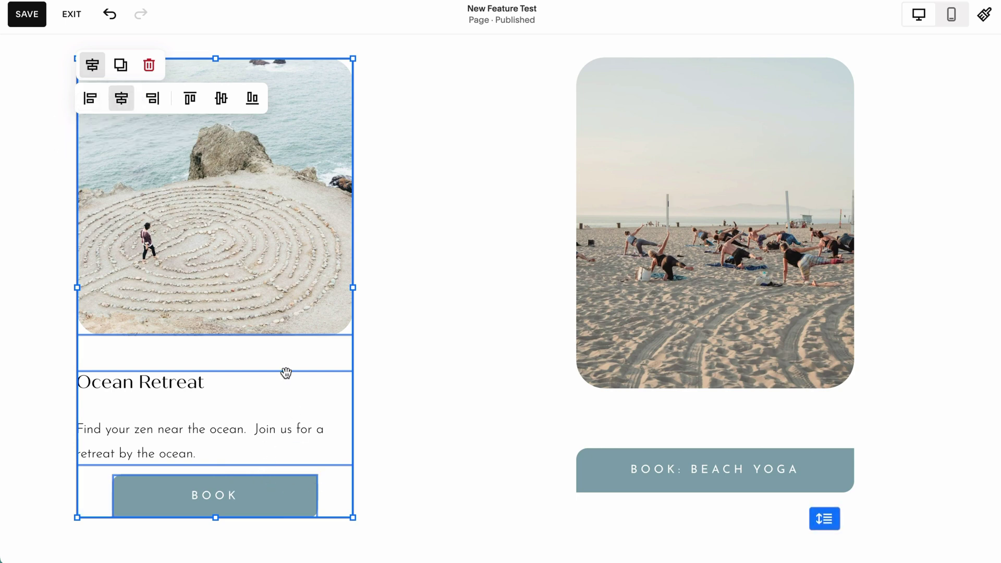
click(109, 17)
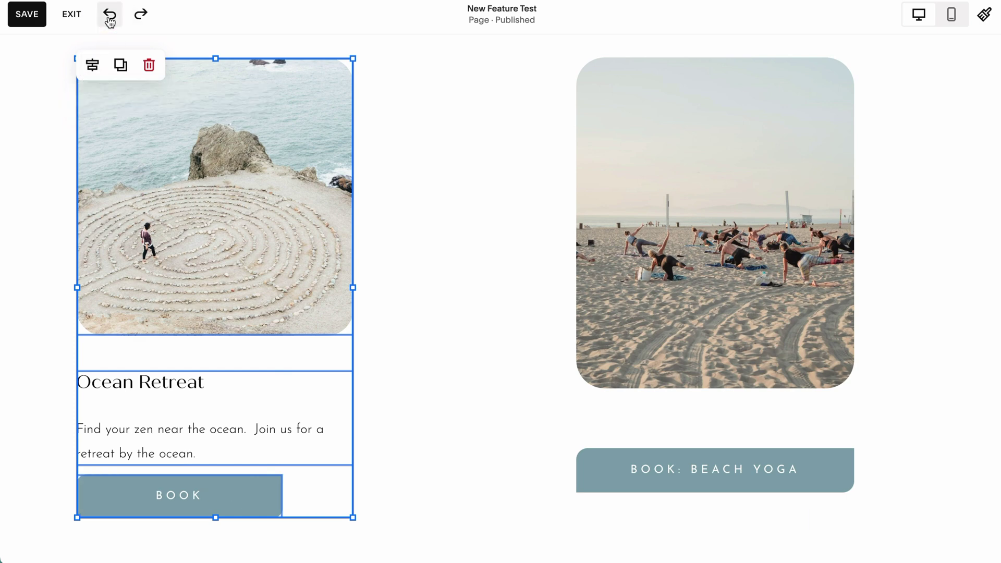
click(110, 17)
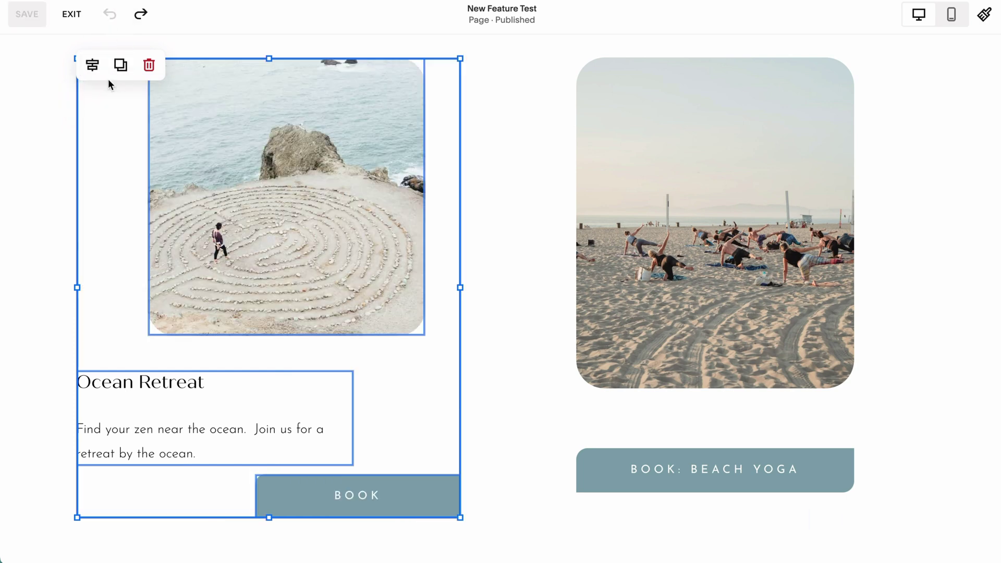
Step: Try centering the selected ocean image, text and BOOK button horizontally from their original positions, and undo it
click(92, 66)
click(122, 104)
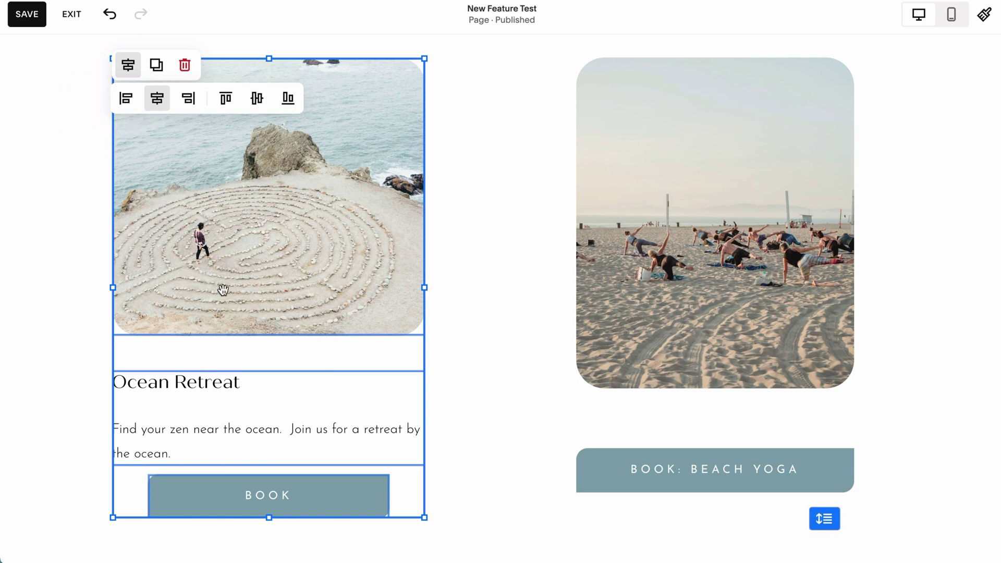
click(109, 14)
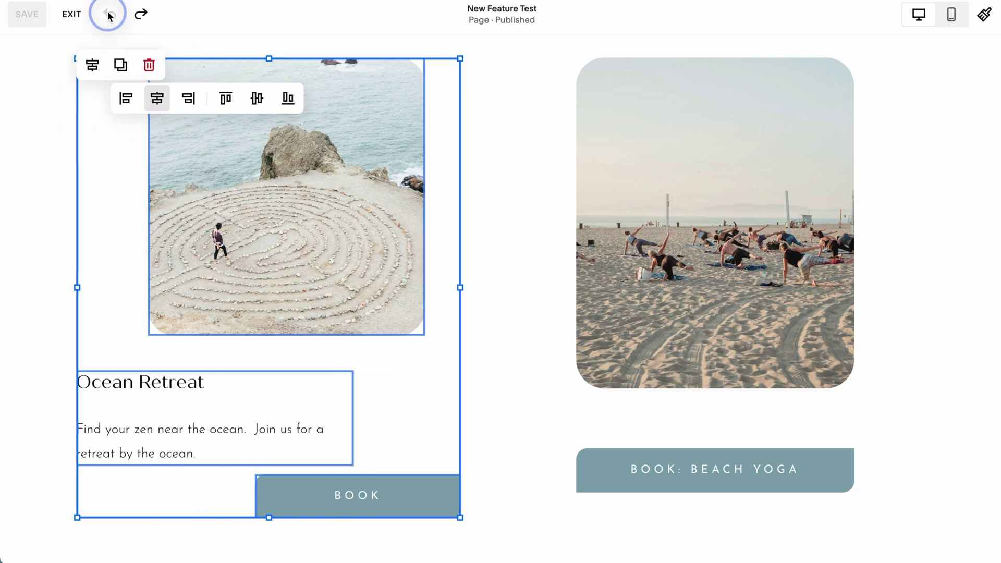
Step: Try Align Right on the selected ocean image, text and BOOK button, and undo it
click(93, 66)
click(157, 105)
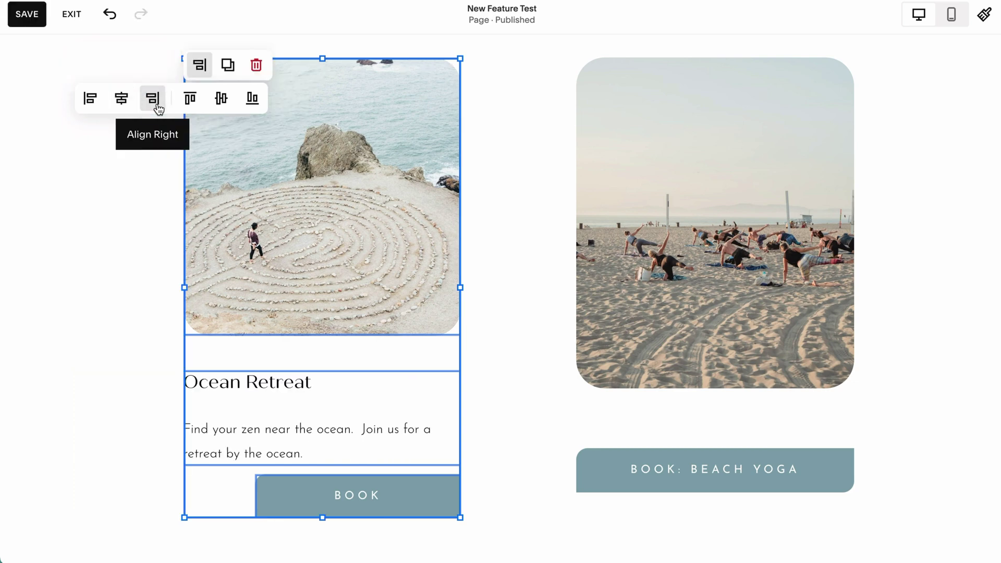
click(110, 15)
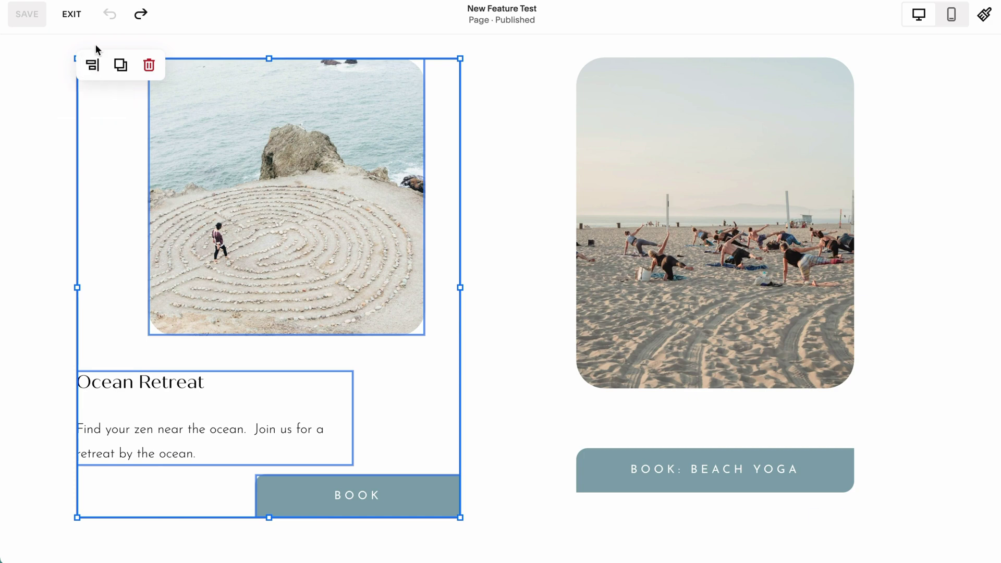
Step: Apply Align Horizontal Center to the selected ocean image, Ocean Retreat text and BOOK button, and deselect them
click(92, 63)
click(119, 102)
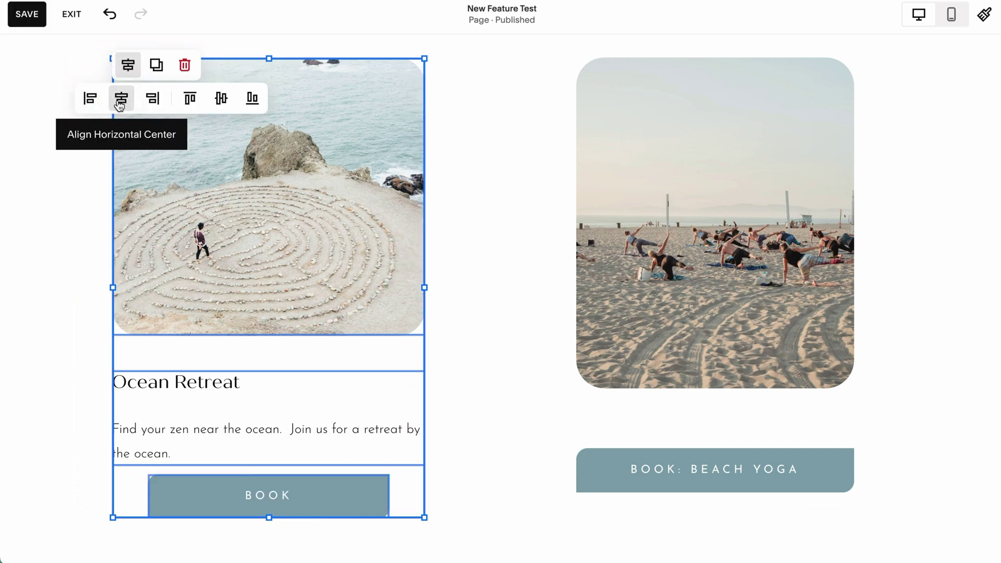
click(465, 391)
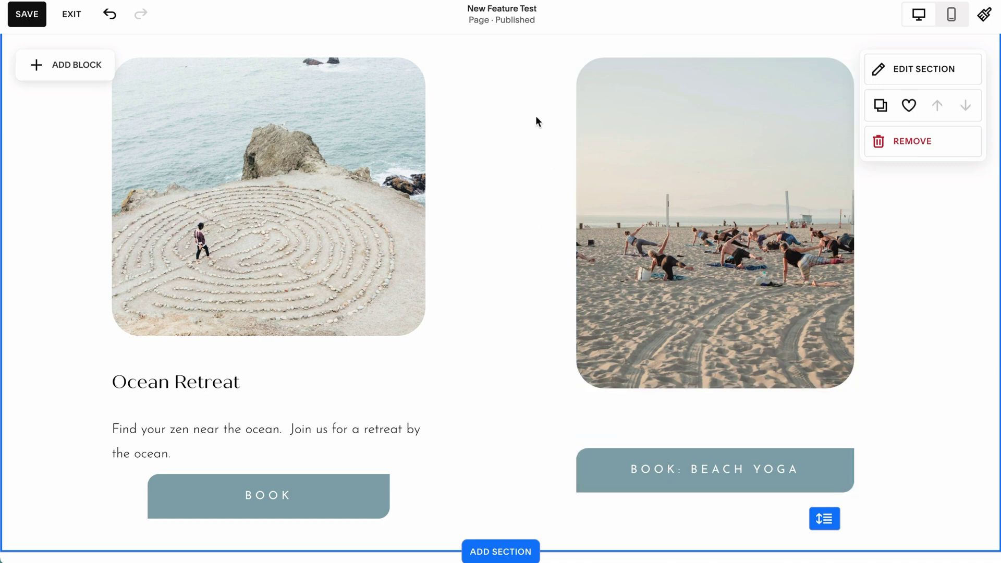
Step: Try Align Top on the beach image and the BOOK: BEACH YOGA button, and undo it
drag(545, 60, 895, 502)
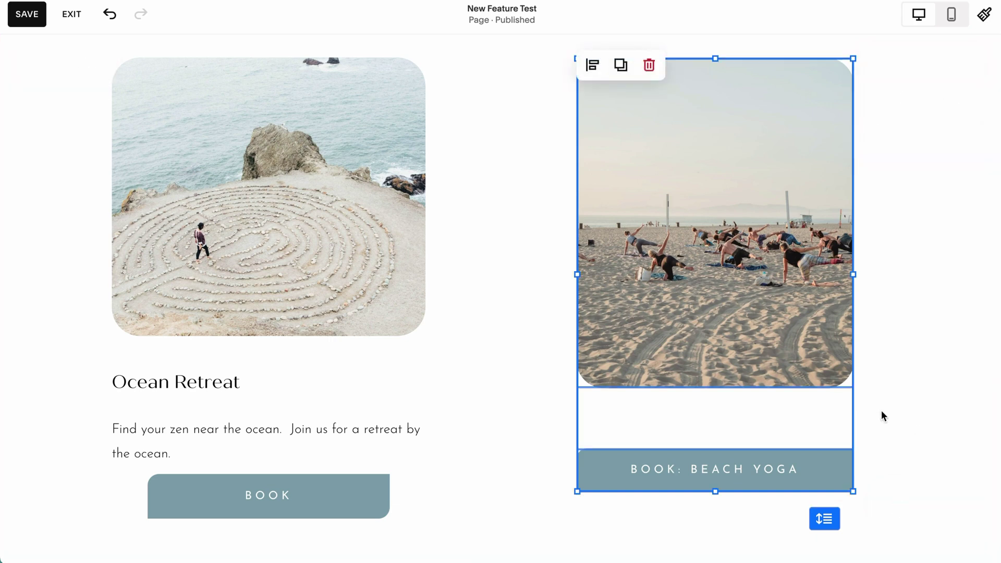
click(587, 66)
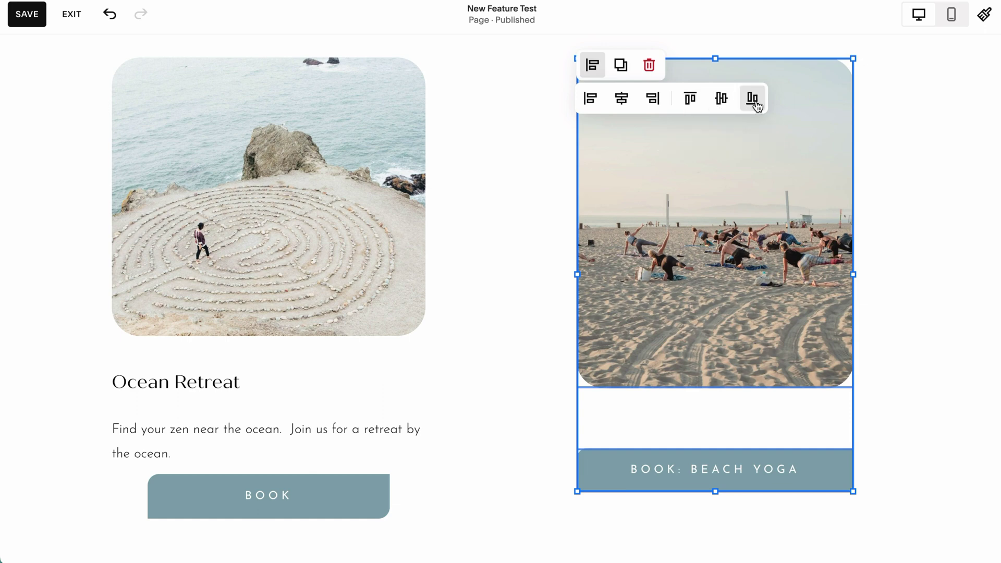
click(690, 99)
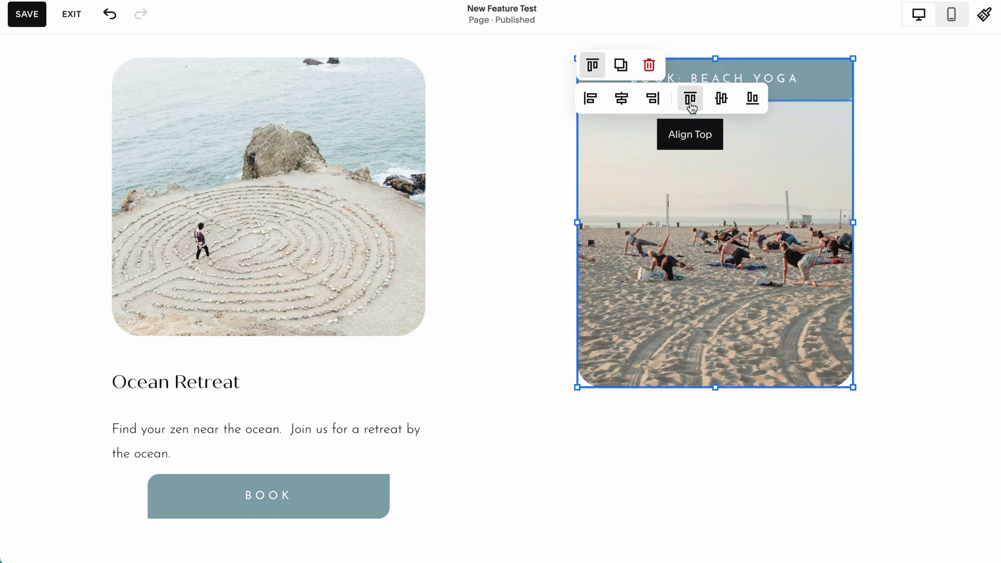
click(480, 274)
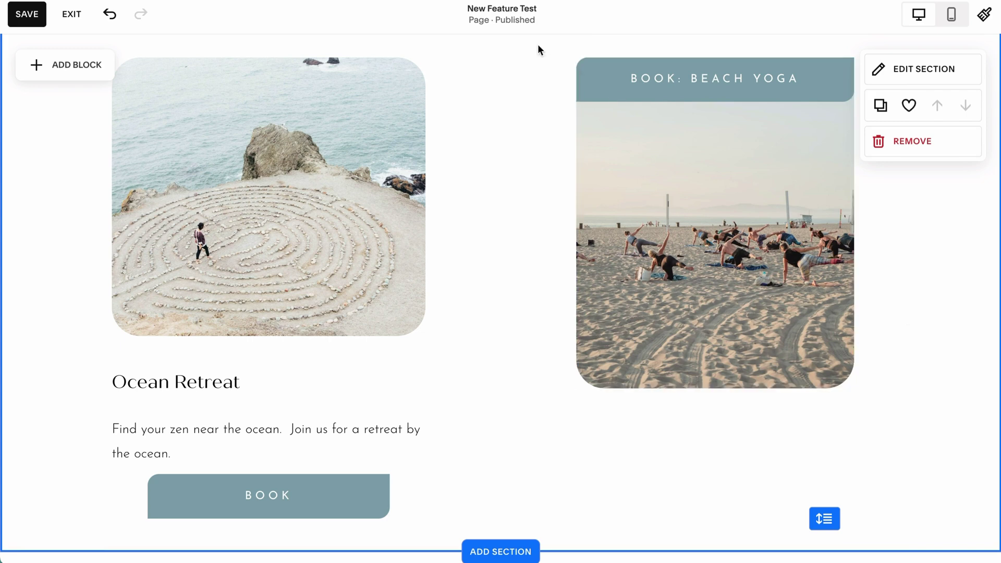
click(110, 14)
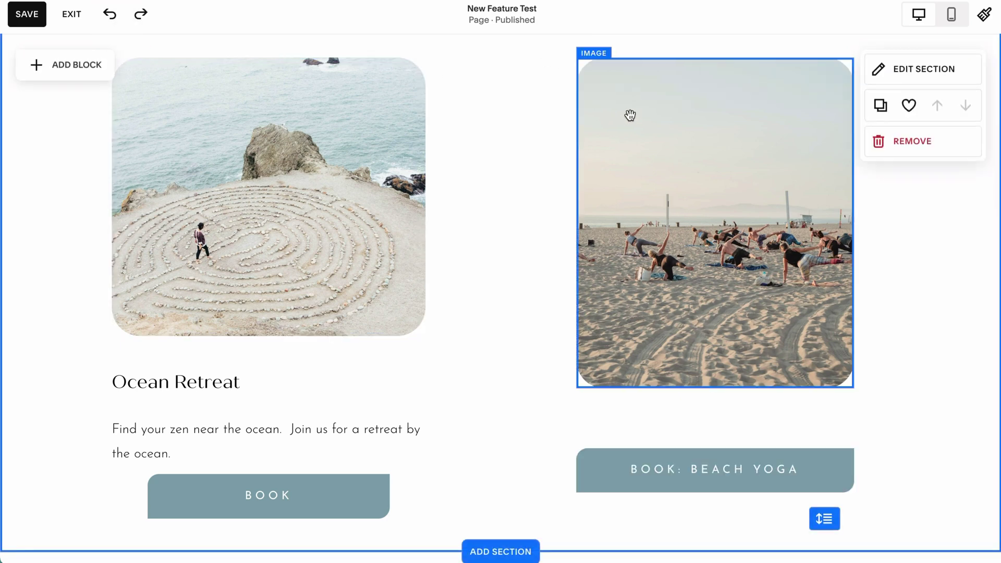
Step: Select the beach image and the BOOK: BEACH YOGA button together and align them along their vertical centers
drag(528, 69, 906, 501)
click(591, 68)
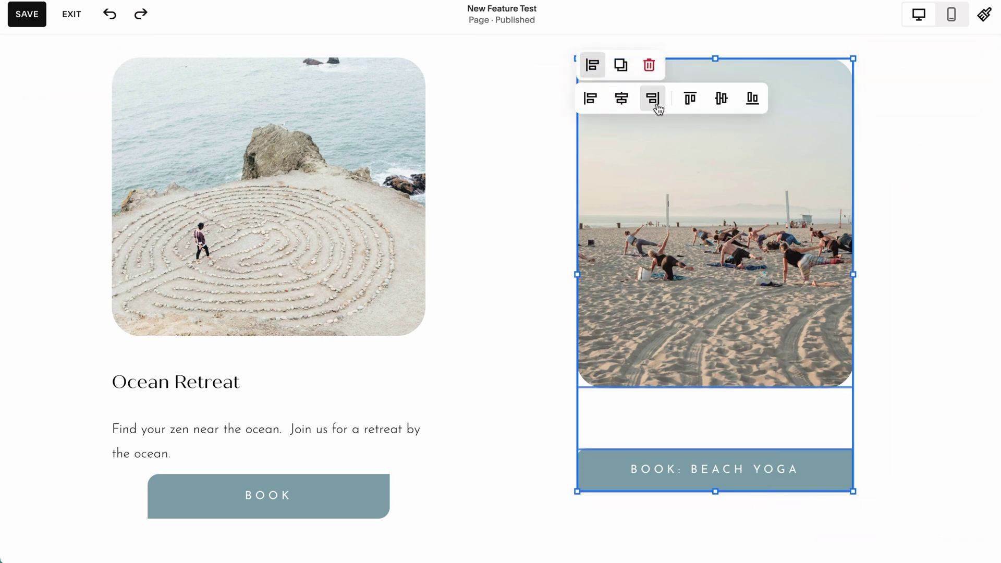
click(722, 100)
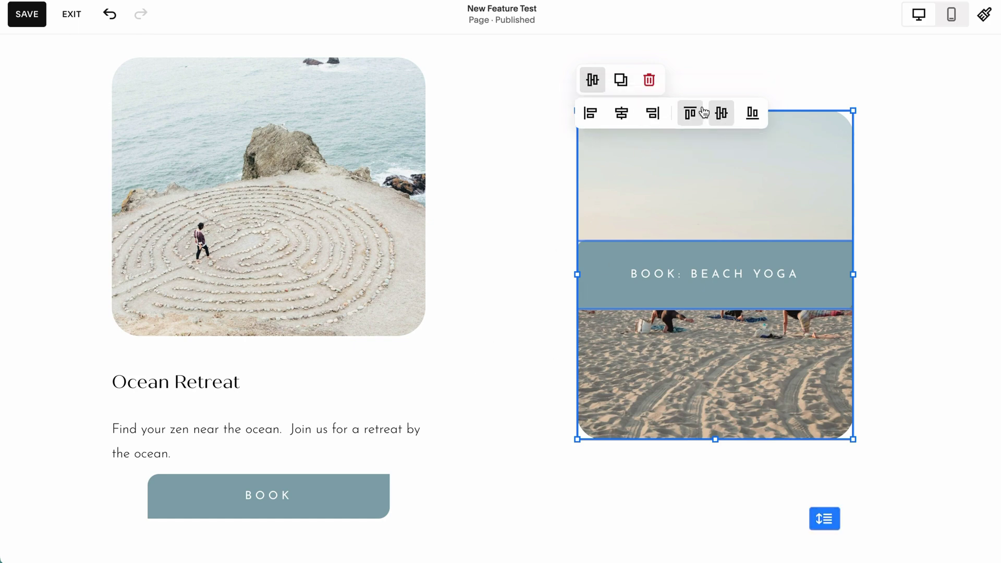
Step: Try Align Bottom on the beach image and its booking button, and undo that bottom alignment
click(757, 117)
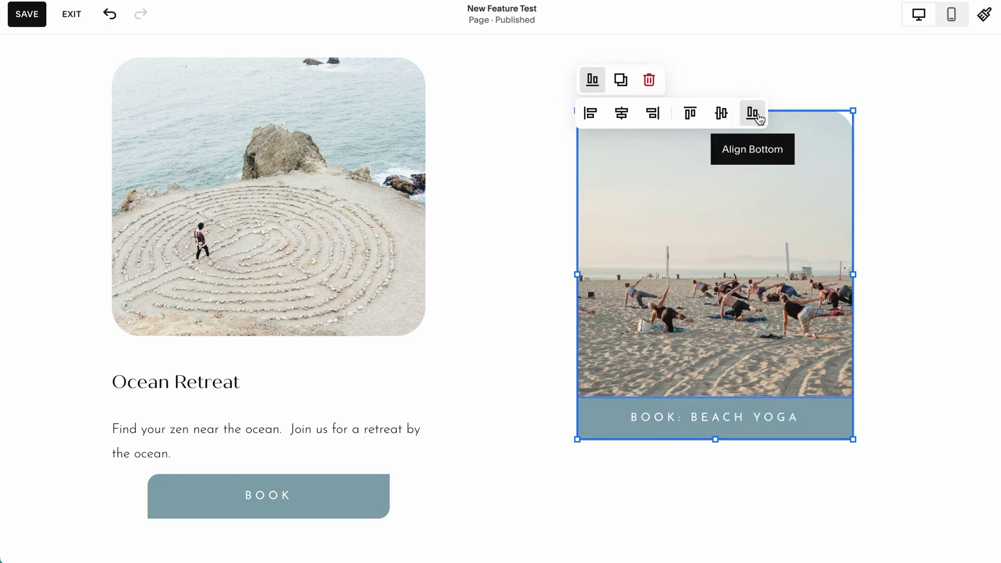
click(902, 352)
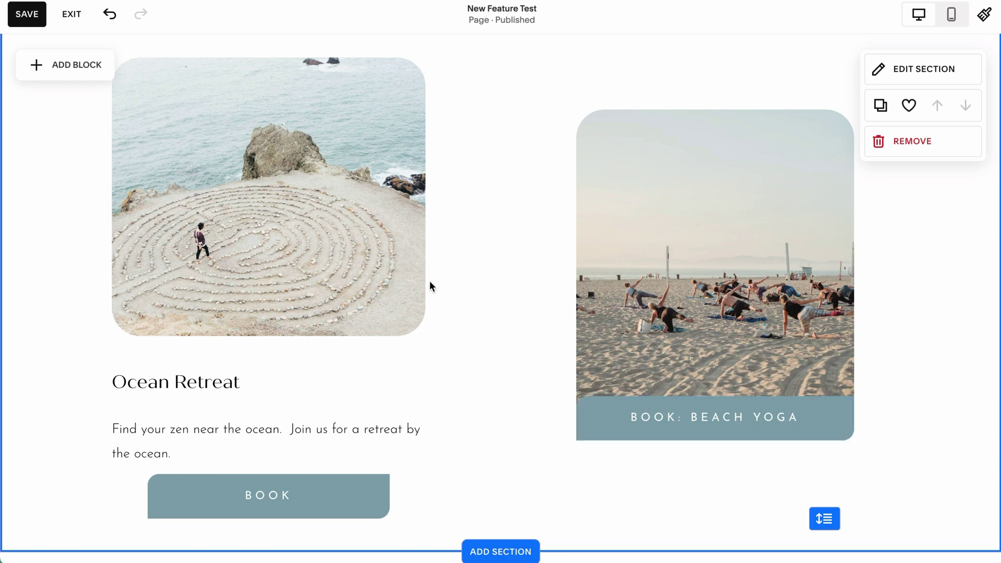
click(110, 20)
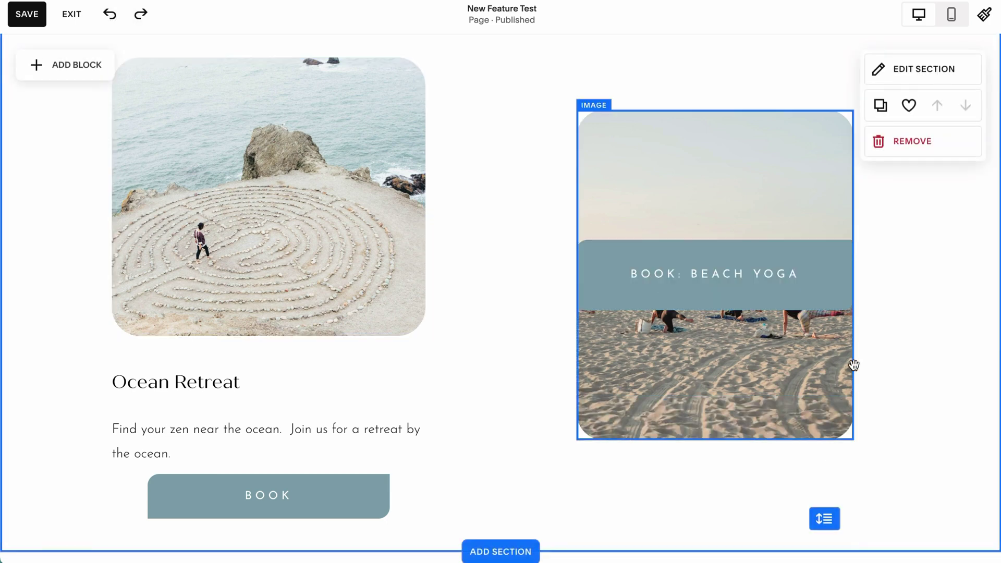
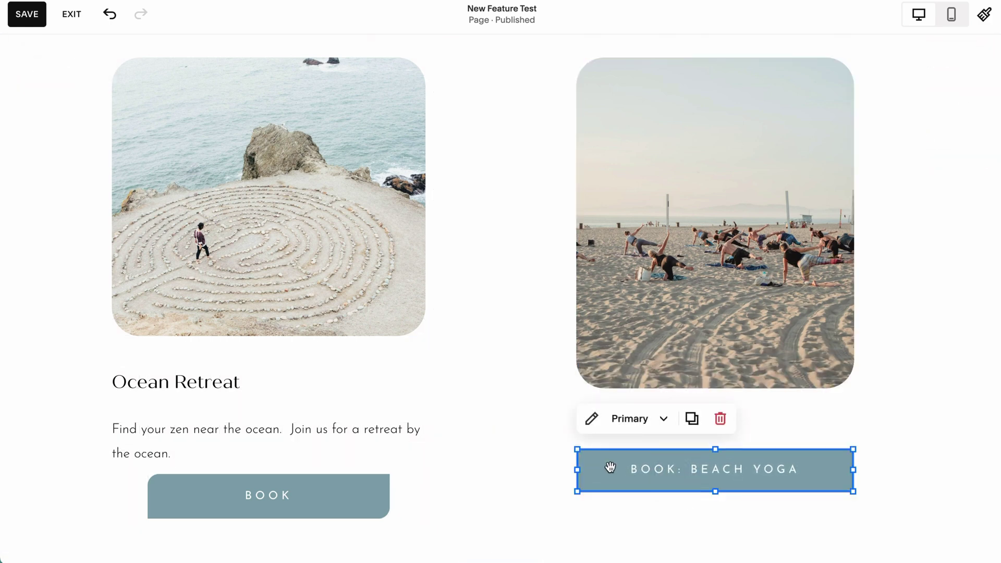
Step: Try Align Left on all blocks of both columns selected together, undo it and clear the selection
drag(69, 45, 934, 545)
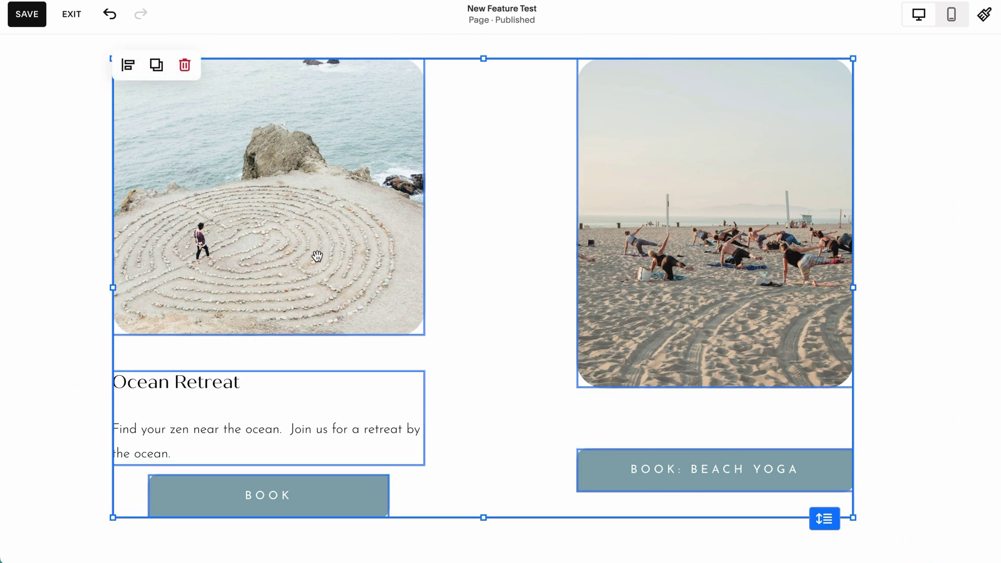
click(129, 69)
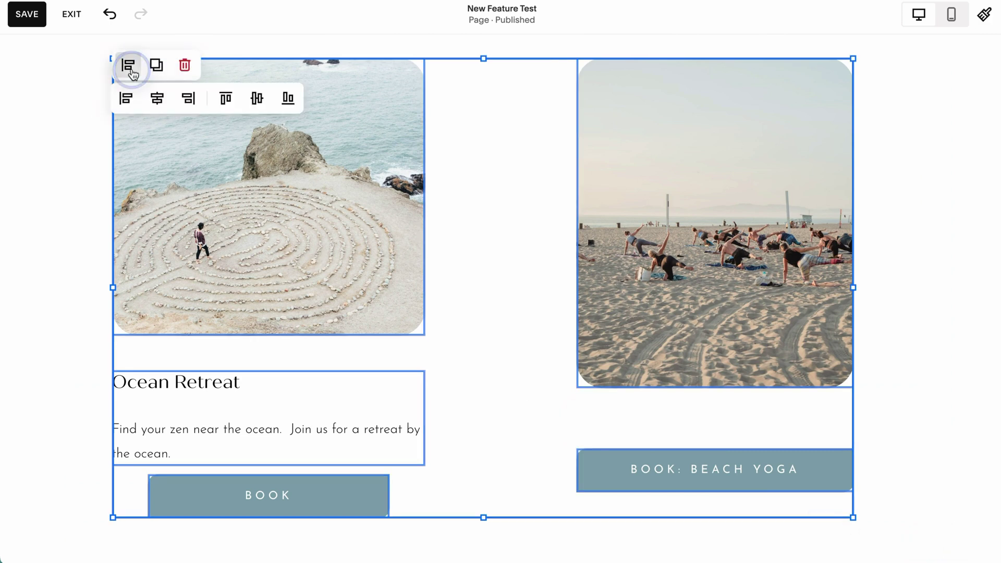
click(127, 99)
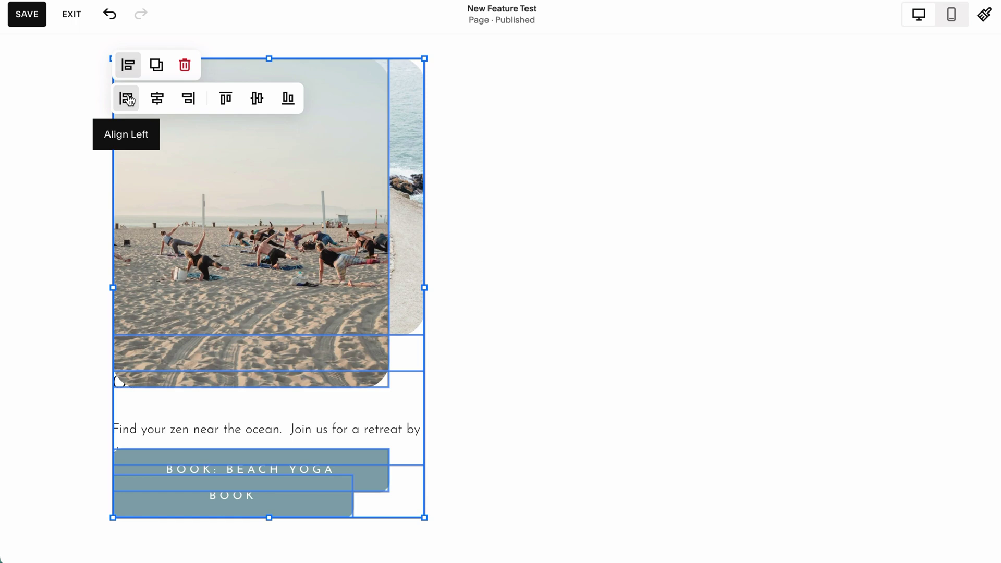
click(109, 14)
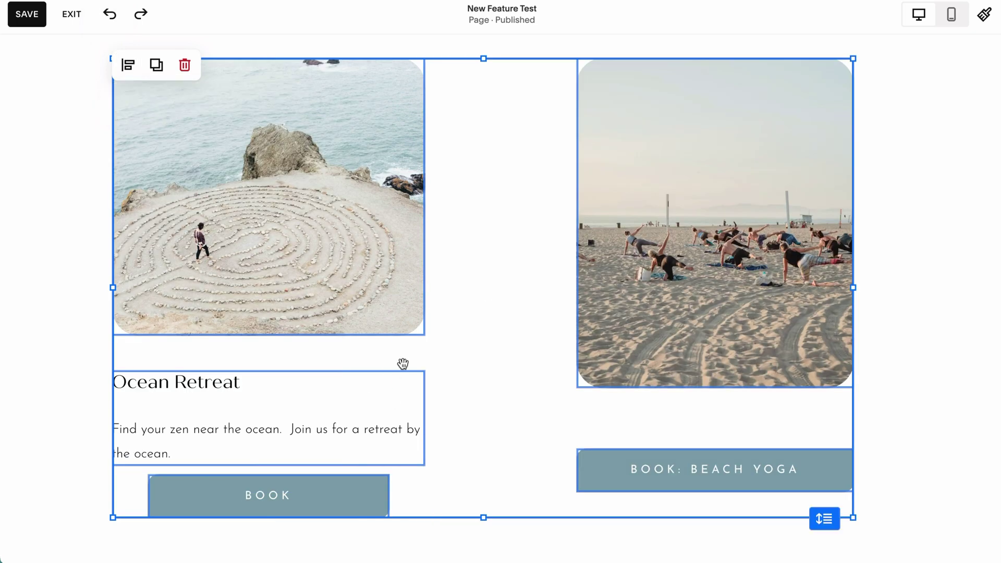
click(906, 368)
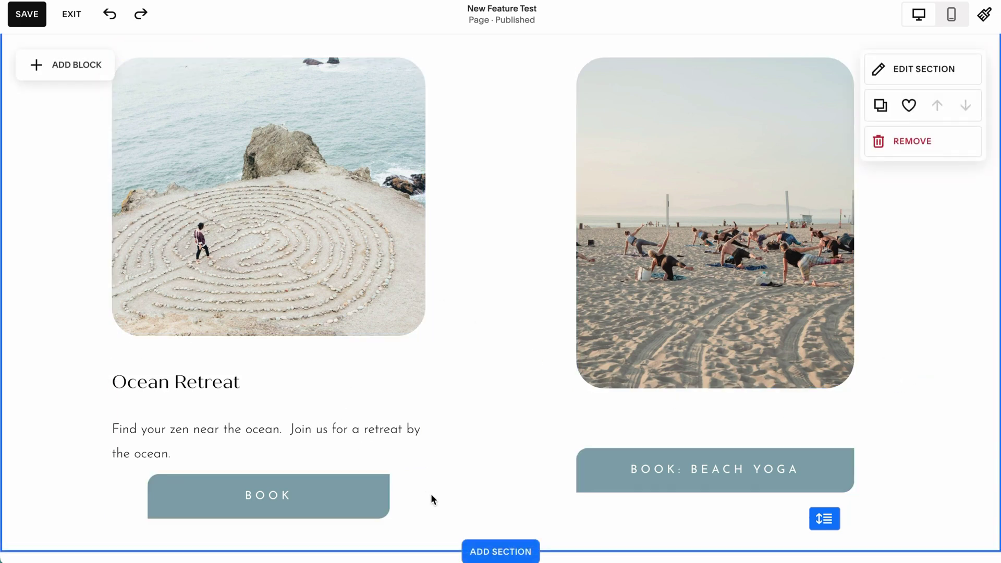
Step: Select the ocean image, the Ocean Retreat text and the BOOK button together, align them left and clear the selection
drag(431, 497, 167, 134)
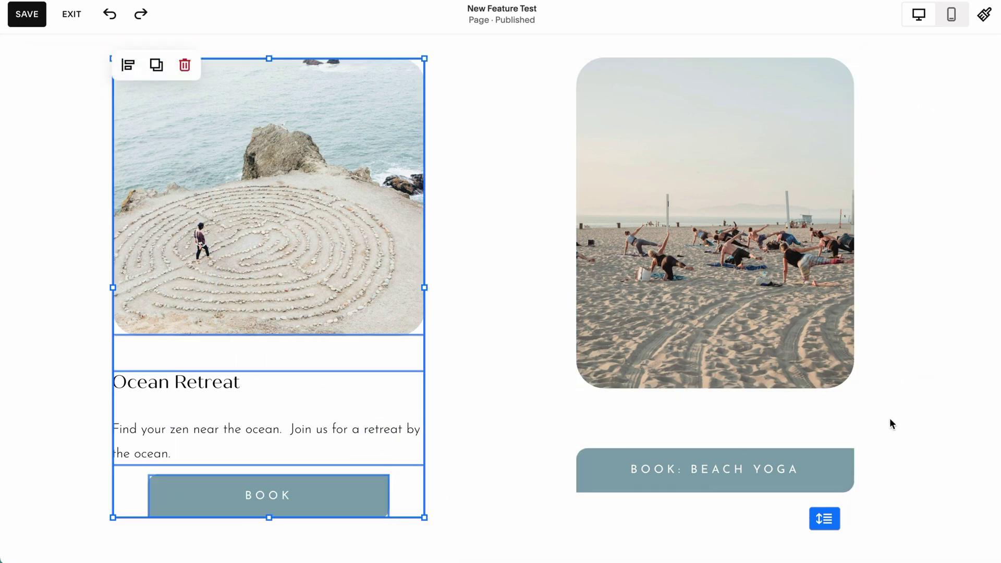
click(906, 422)
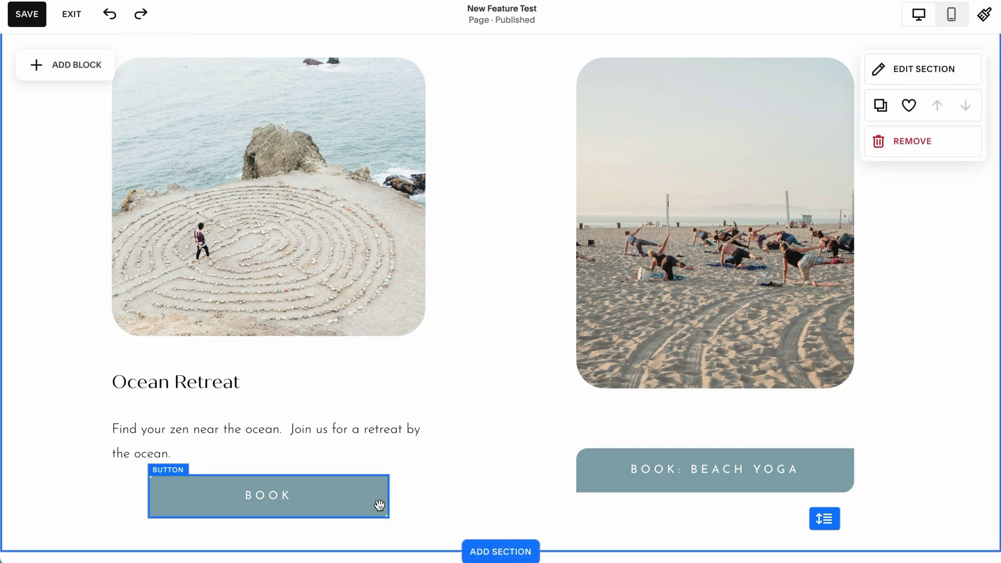
drag(424, 505, 114, 61)
click(131, 67)
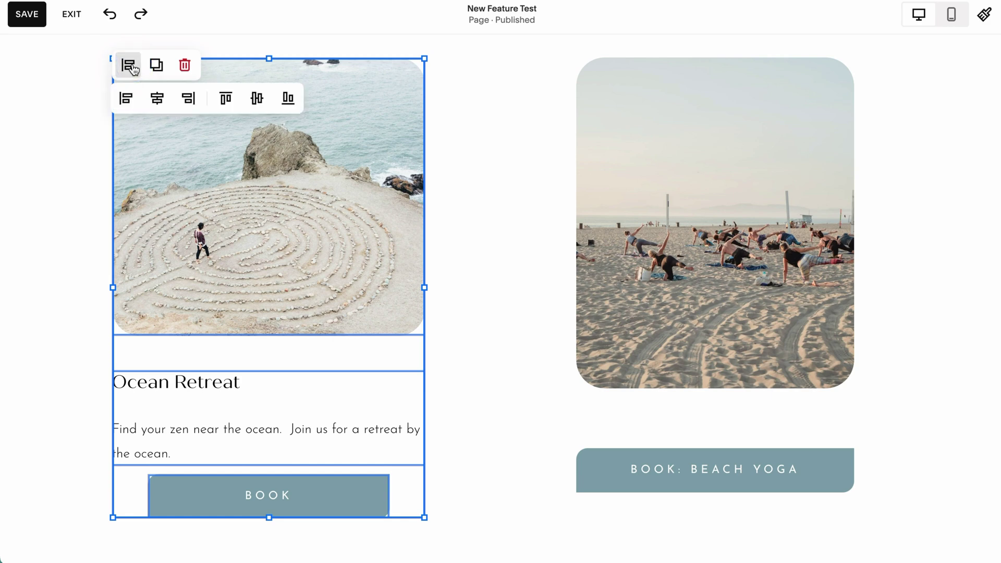
click(128, 102)
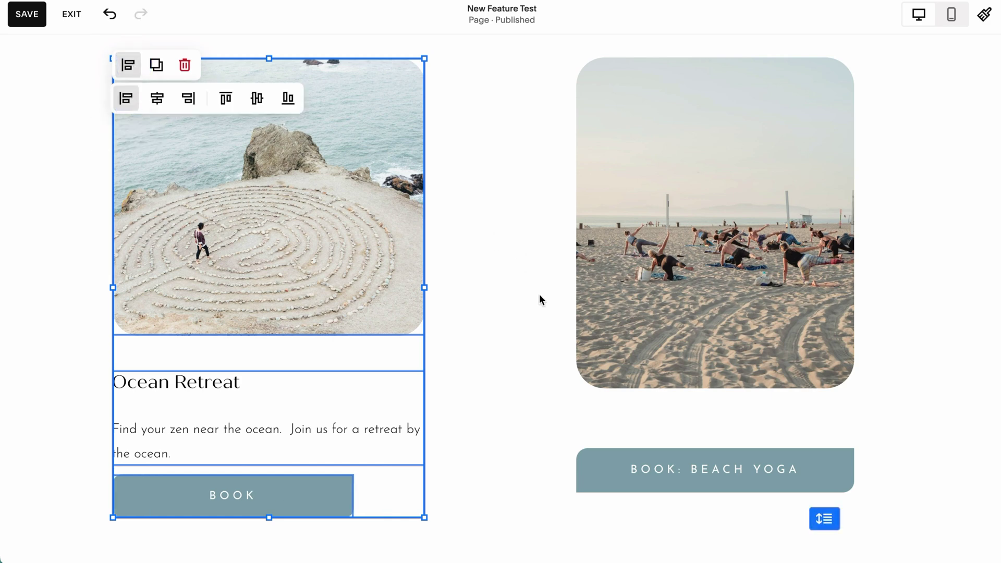
click(502, 314)
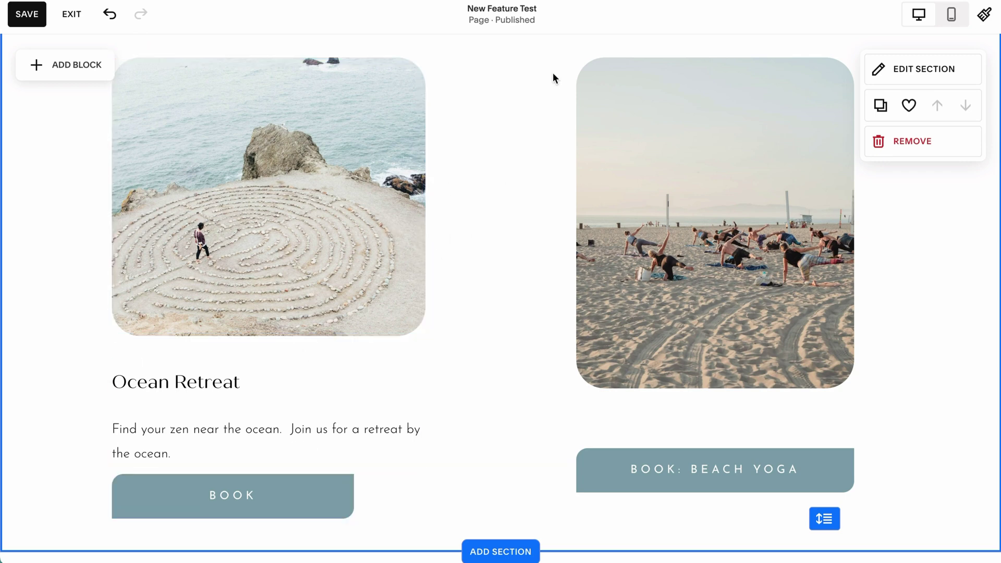
Step: Select the beach image and the BOOK: BEACH YOGA button together and delete both blocks
drag(549, 61, 898, 502)
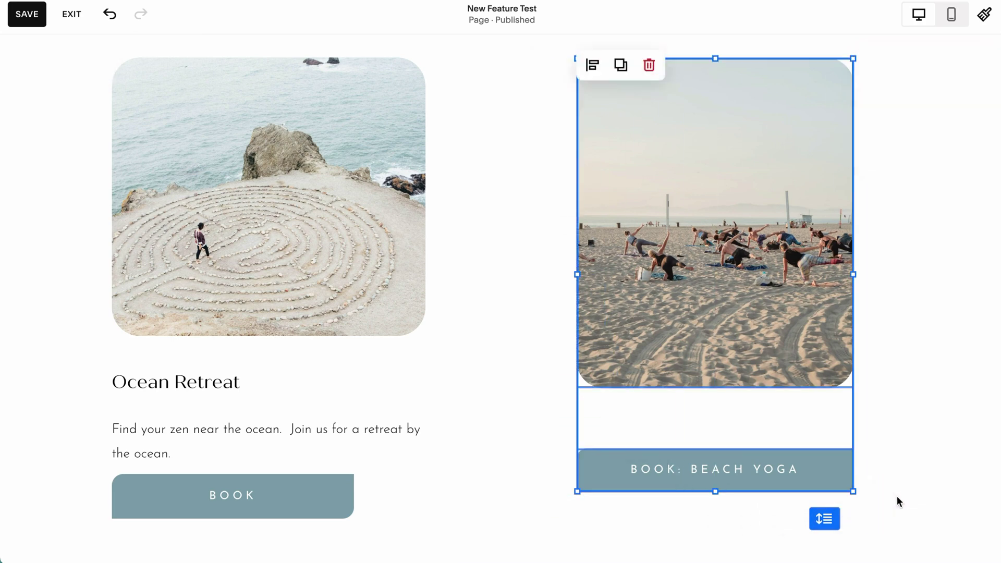
click(654, 67)
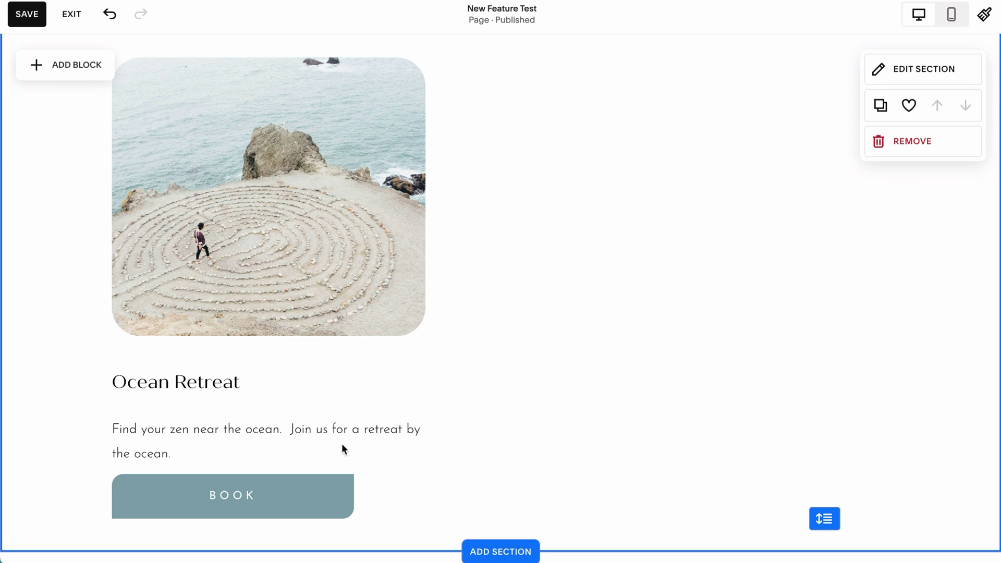
Step: Select the ocean image, Ocean Retreat text and BOOK button together and align them on their horizontal centers
drag(374, 514, 116, 61)
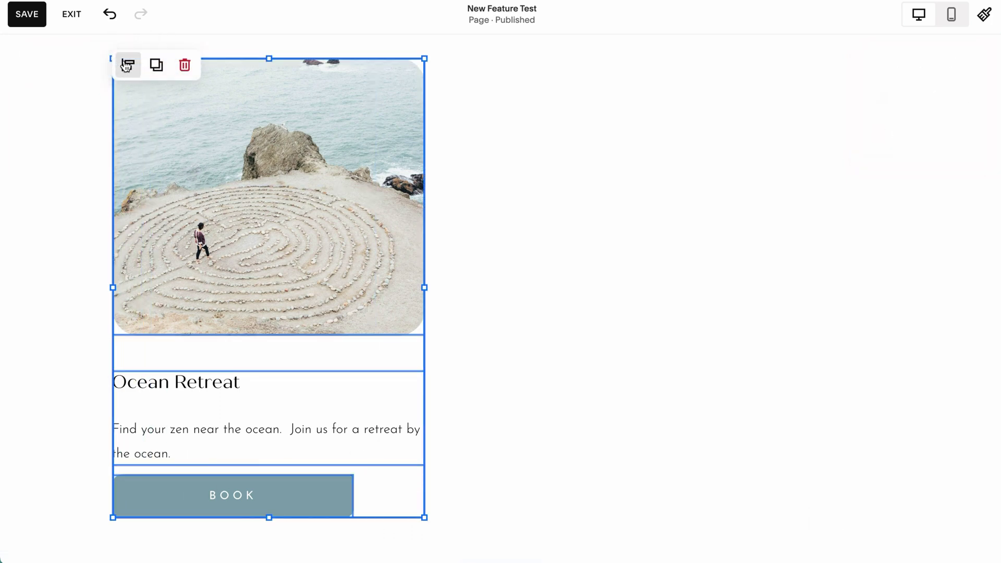
click(128, 64)
click(157, 98)
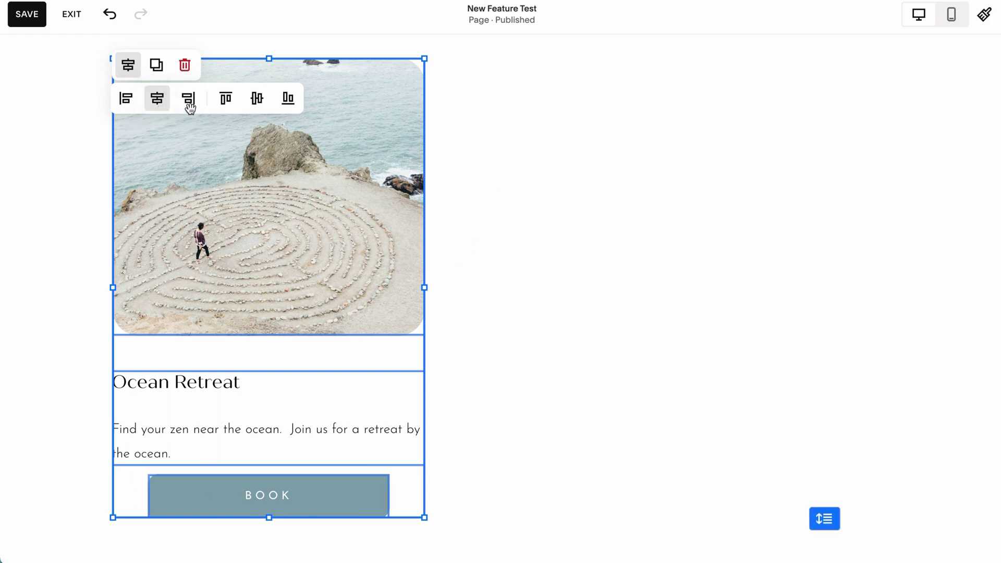
Step: Duplicate the selected Ocean Retreat blocks, move one set beside the other as a second column at the same height, and deselect
click(165, 69)
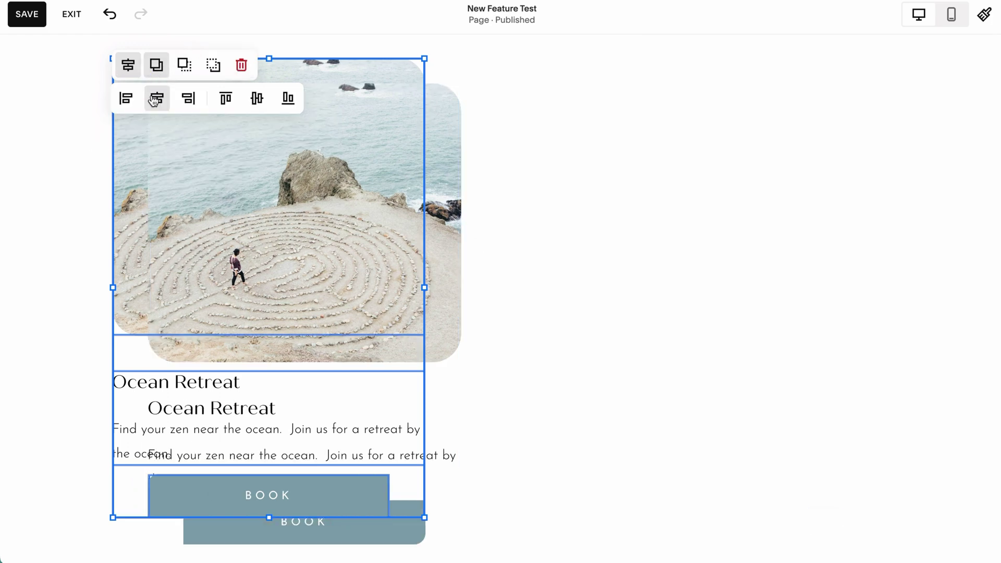
drag(201, 217, 589, 236)
click(871, 349)
scroll(871, 349, down, 2)
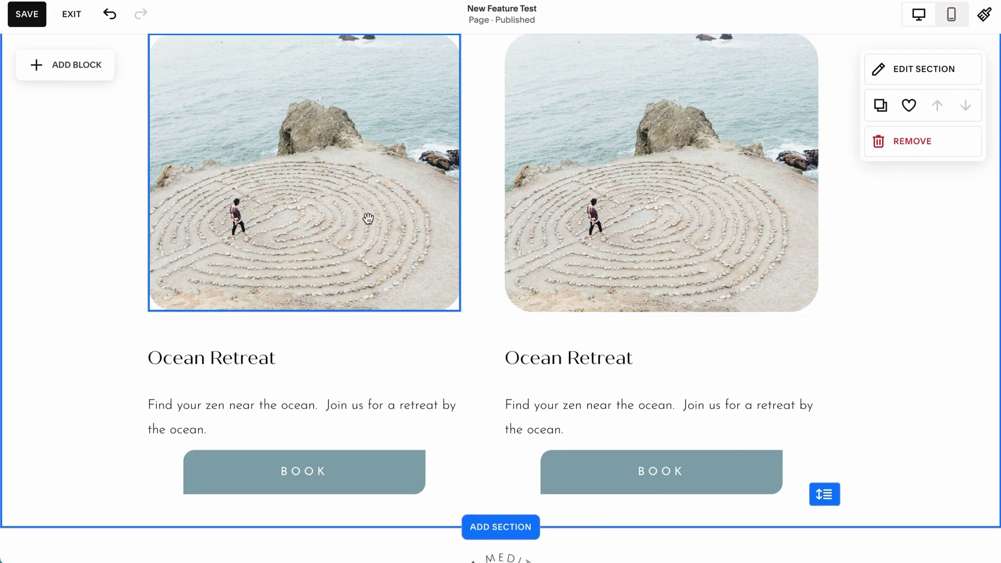
scroll(368, 218, up, 1)
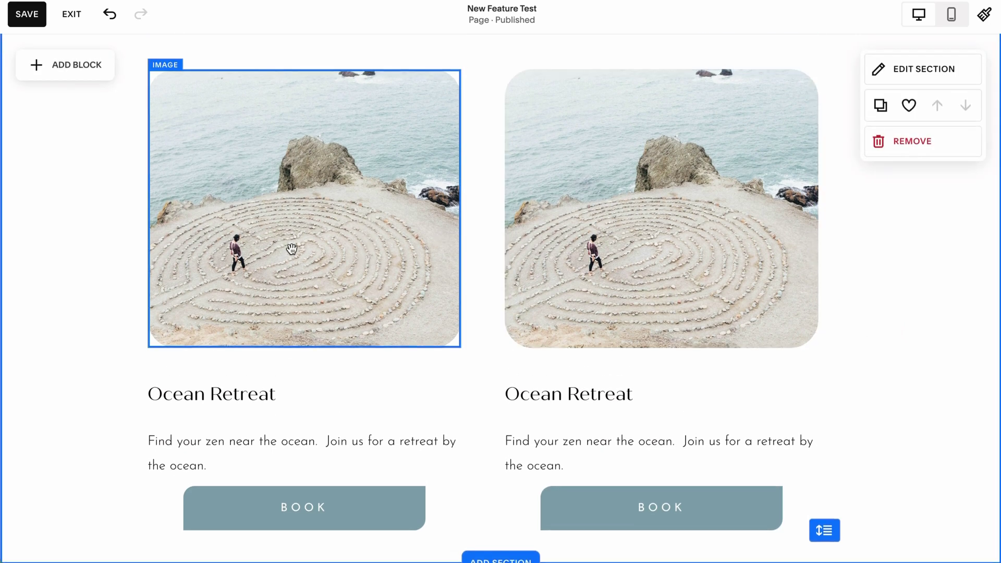
scroll(797, 374, down, 1)
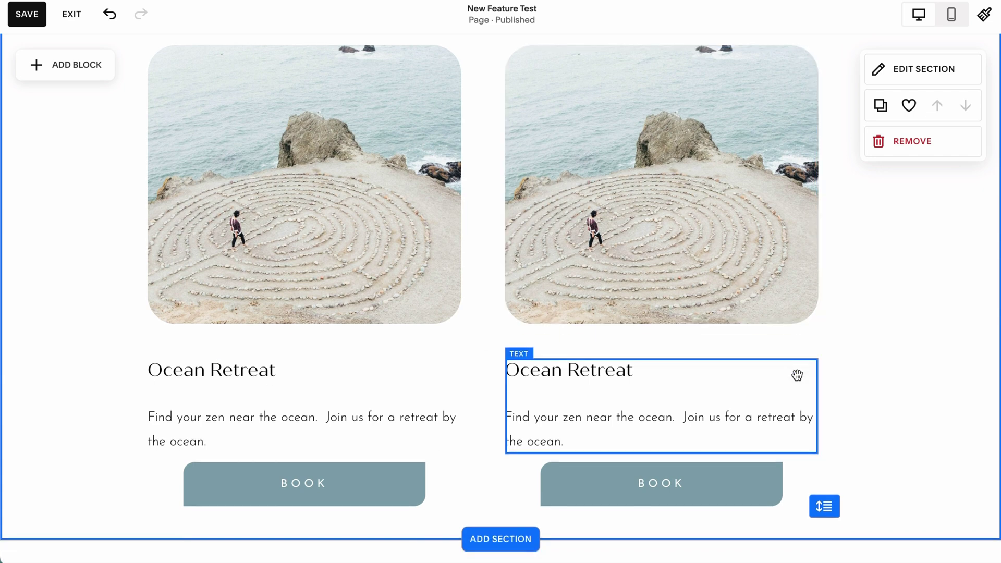
scroll(877, 365, up, 1)
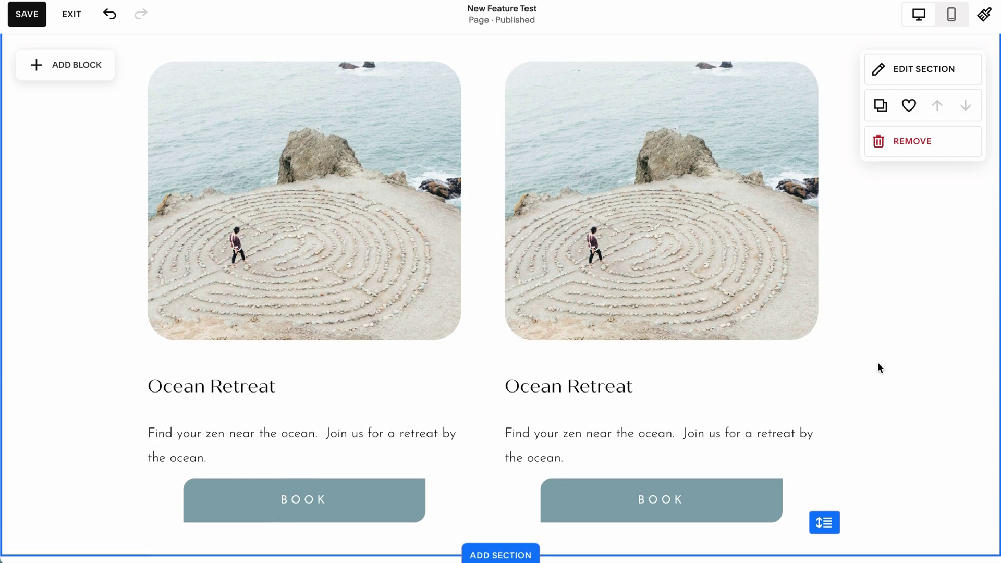
scroll(877, 368, down, 1)
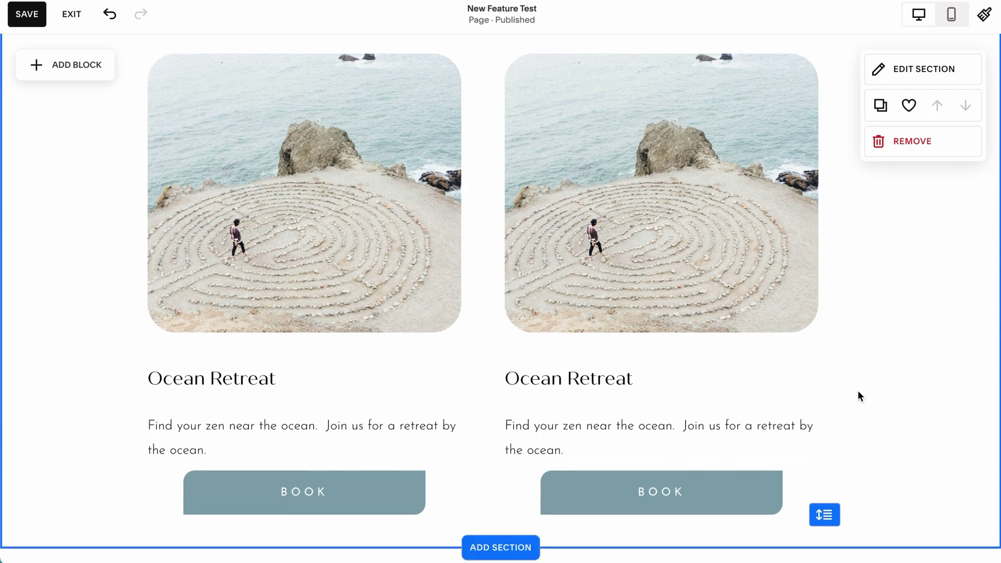